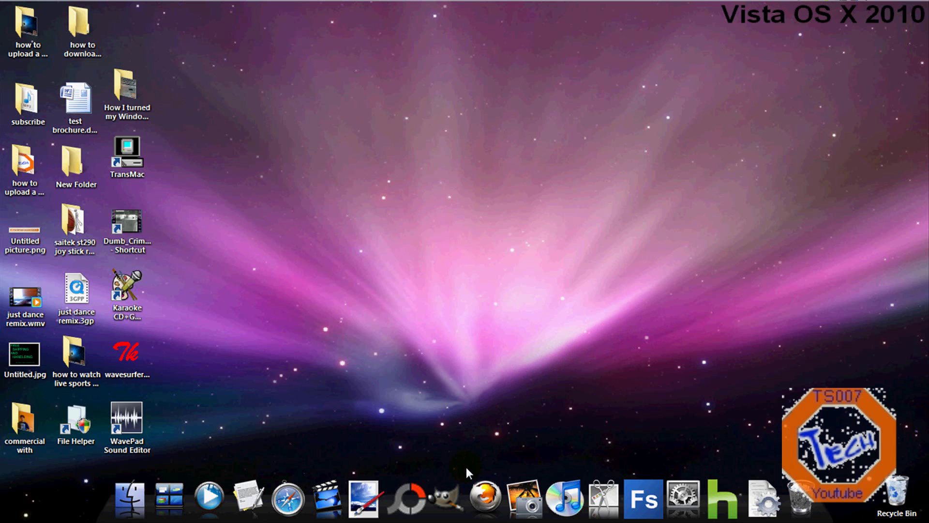
Launch GIMP 2.6 from the desktop dock to reach its empty workspace.
click(450, 490)
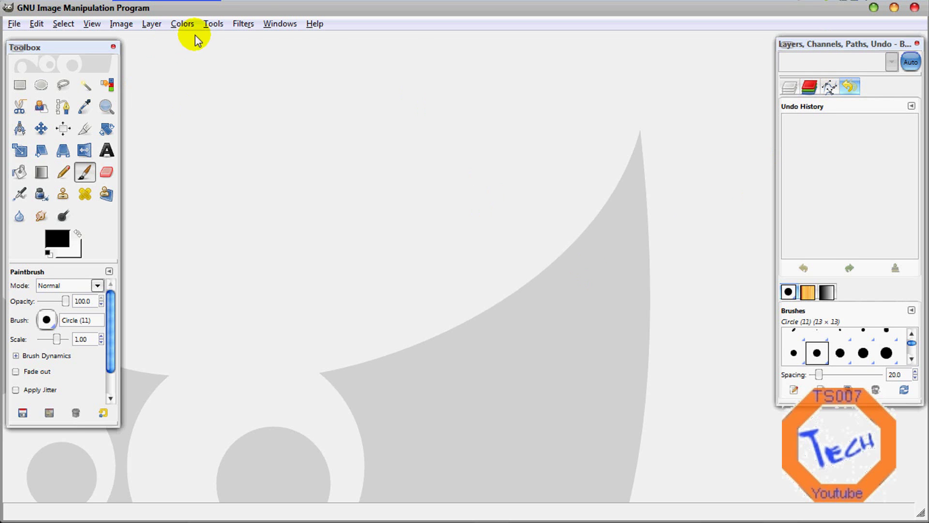
click(274, 25)
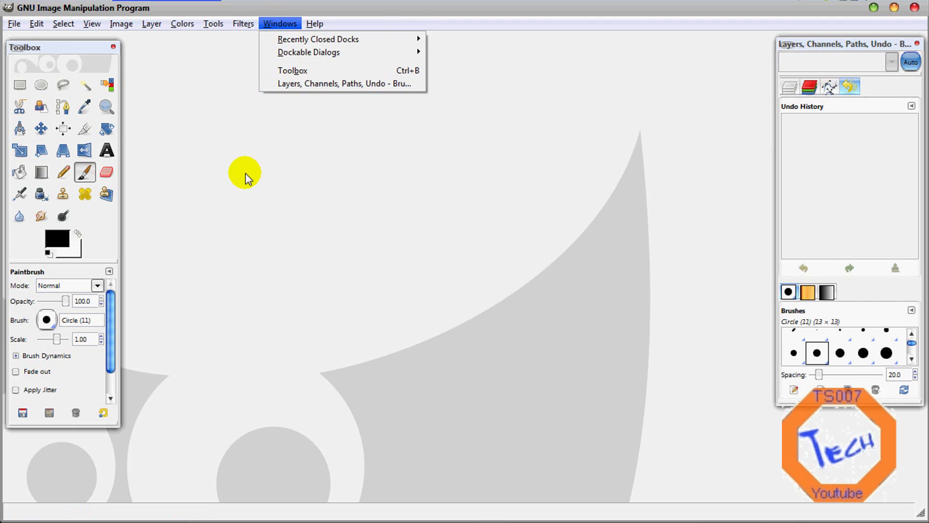
click(246, 178)
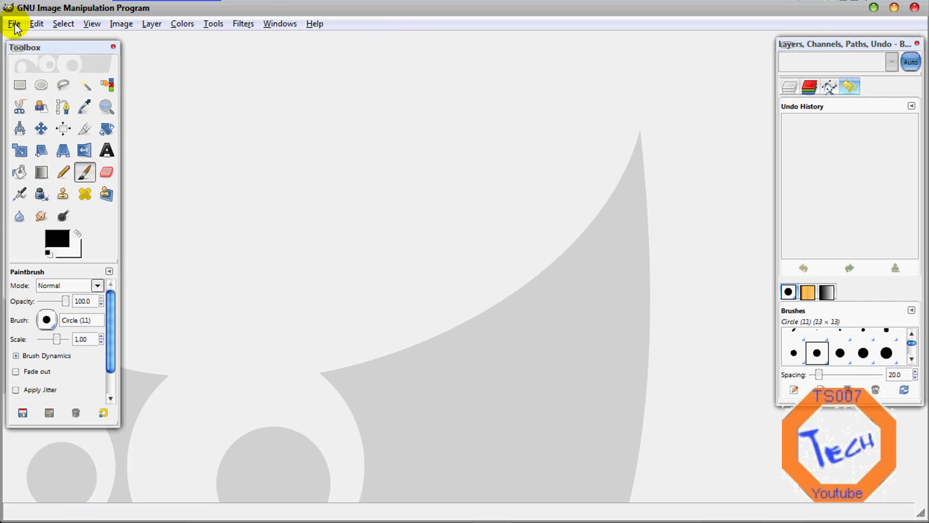
click(14, 28)
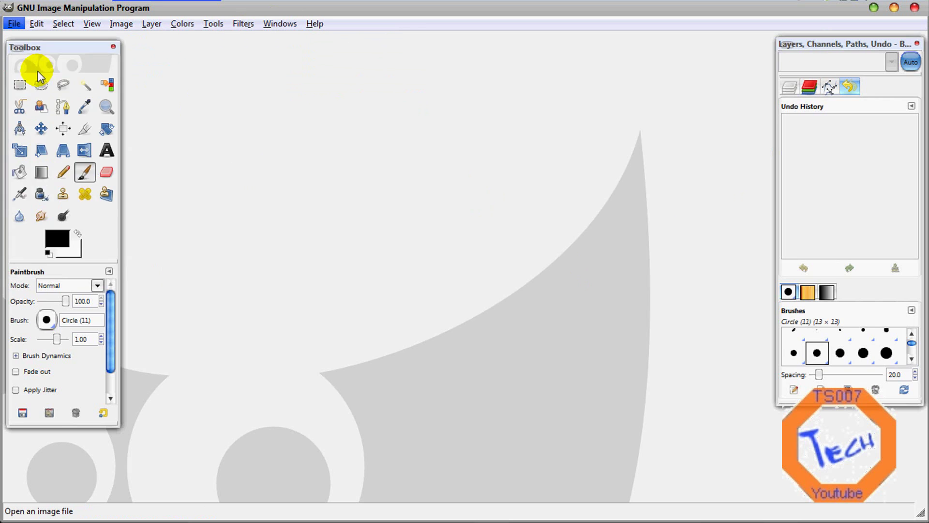
Open 'how to use the pen tool.jpg' from the Desktop's saitek st290 joy stick review folder.
click(38, 70)
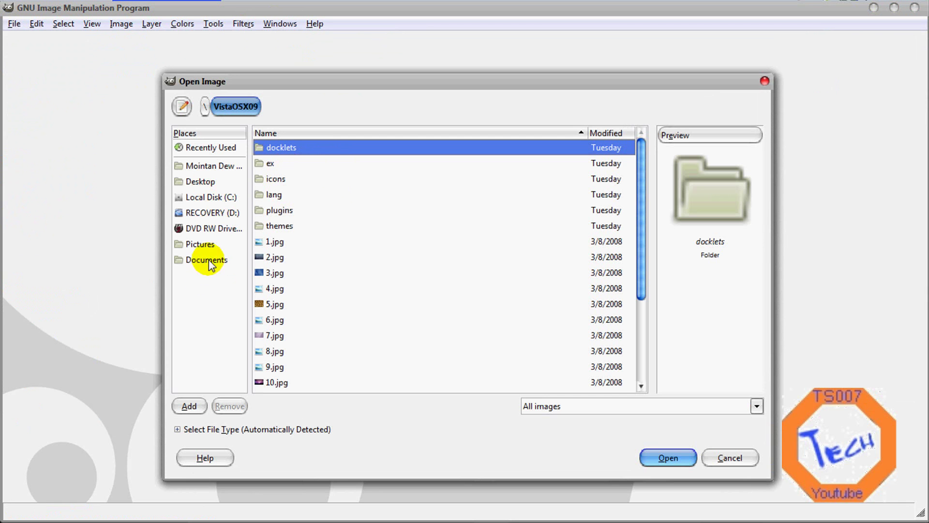
click(217, 181)
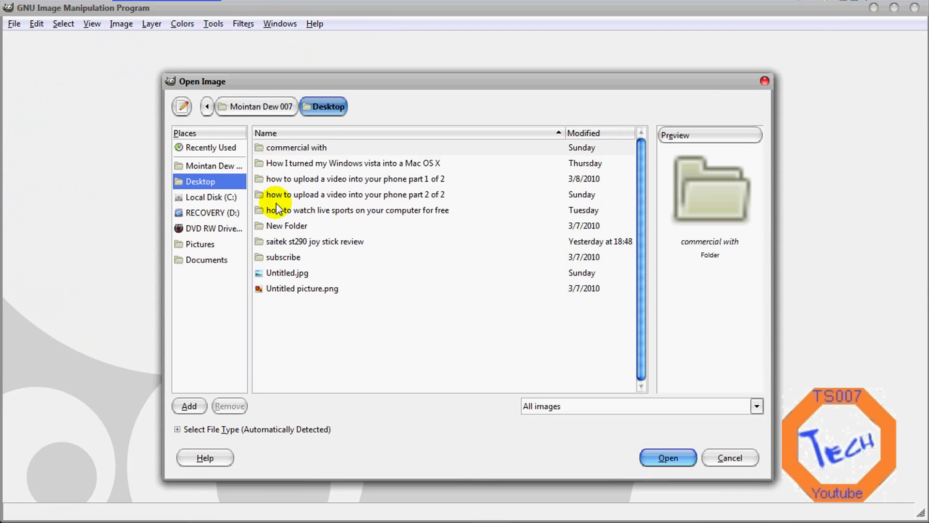
double_click(294, 241)
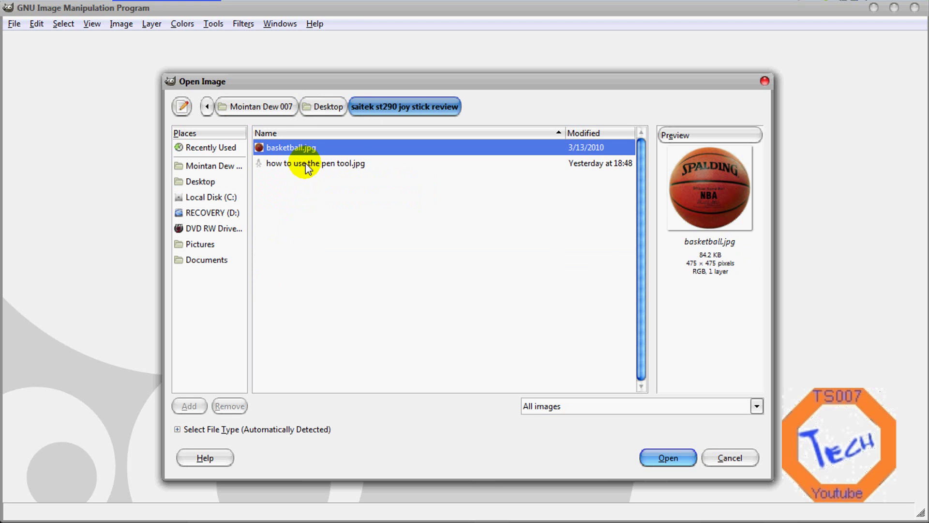
double_click(305, 164)
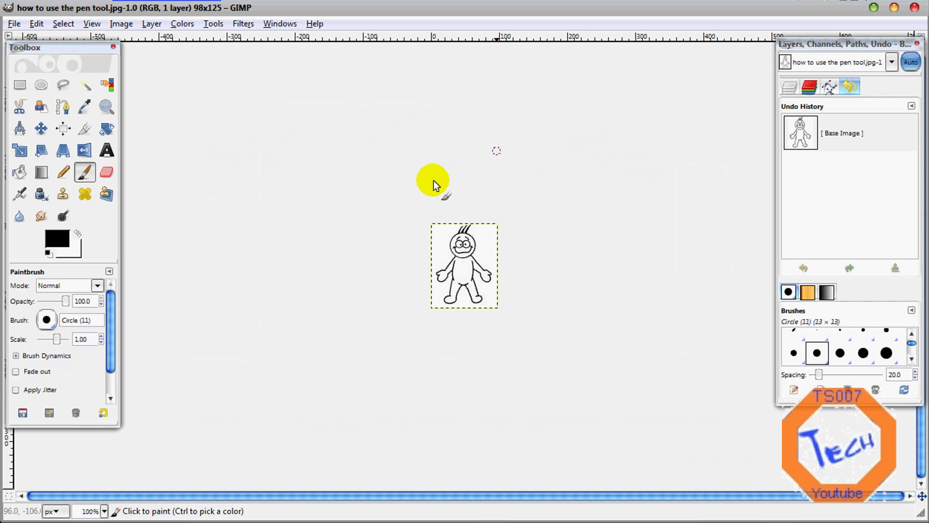
Zoom the 98×125 cartoon figure image to 2:1 (200%).
click(118, 25)
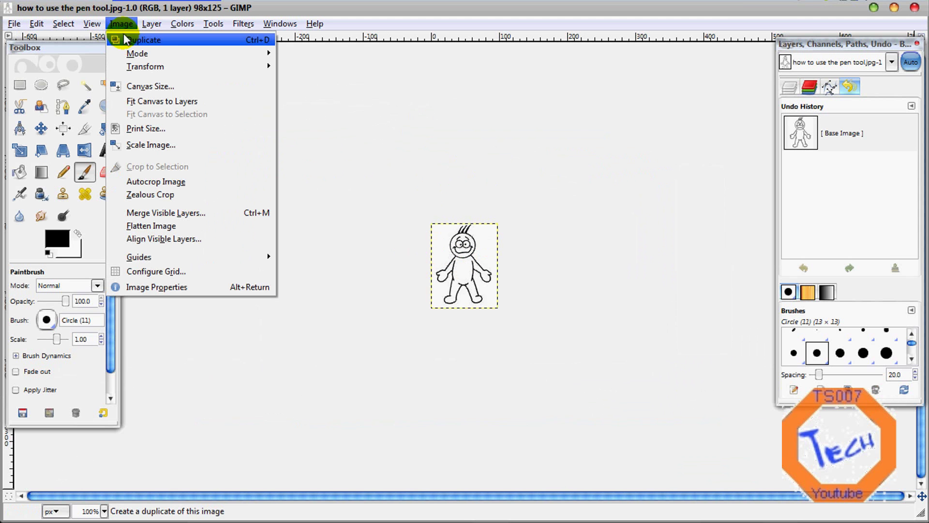
mouse_move(123, 67)
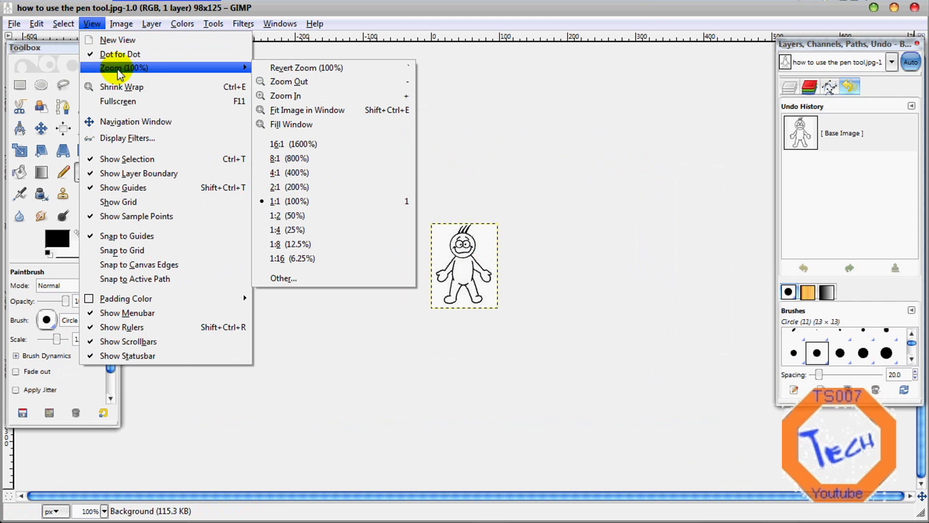
click(296, 189)
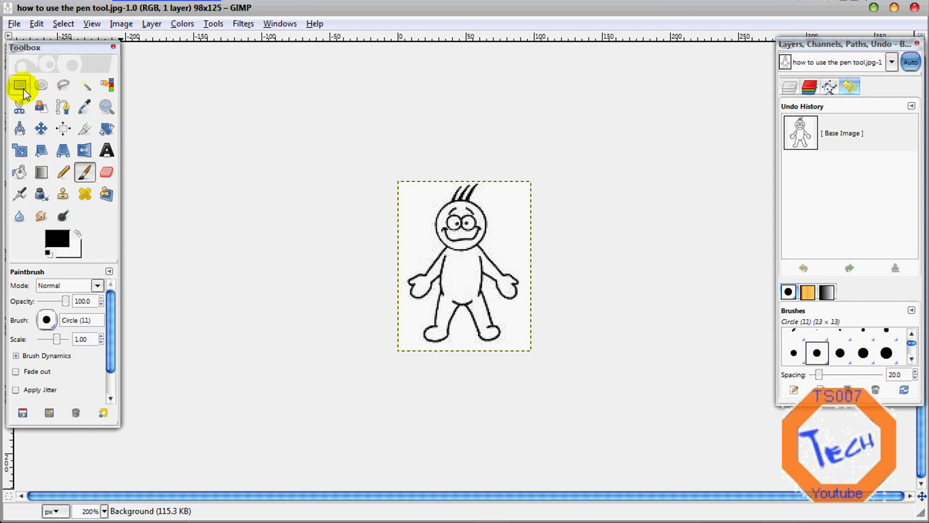
Trace the cartoon figure's outline with Free Select, restarting once, and commit the selection.
click(63, 89)
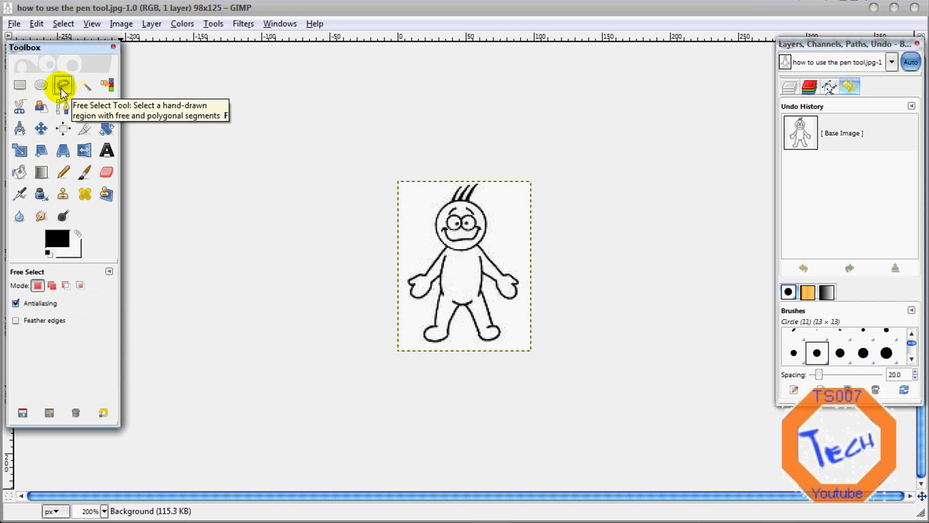
click(448, 203)
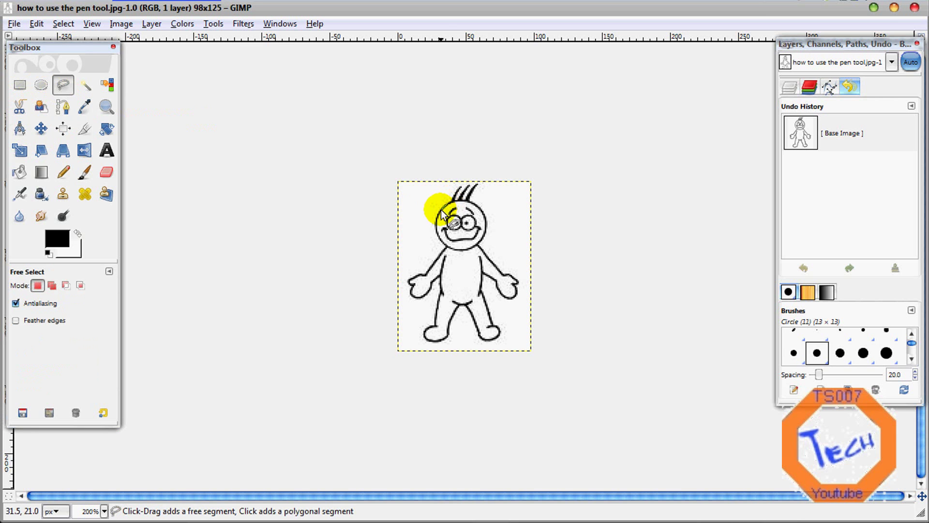
click(437, 228)
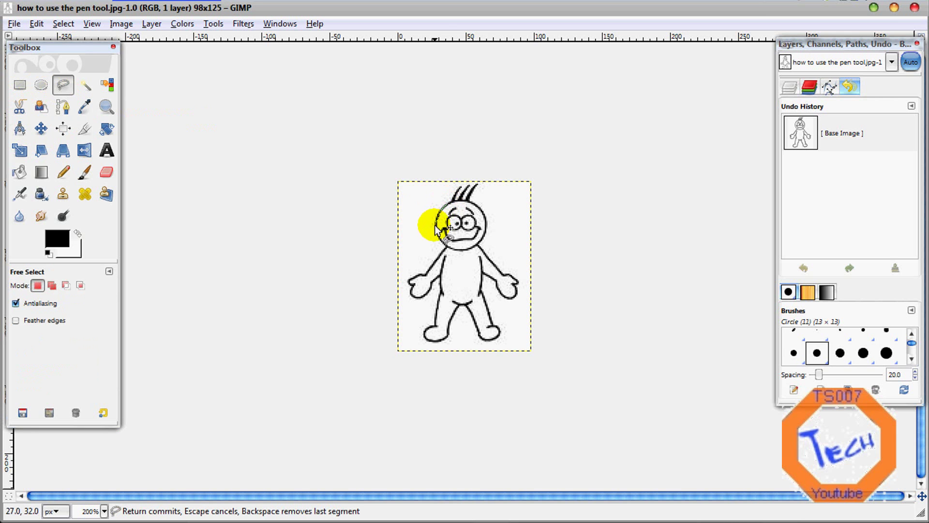
mouse_move(435, 230)
mouse_down()
mouse_move(442, 245)
mouse_move(426, 255)
mouse_move(481, 276)
mouse_move(430, 273)
mouse_move(477, 321)
mouse_move(498, 284)
mouse_move(431, 208)
mouse_move(512, 242)
mouse_move(429, 218)
mouse_move(421, 235)
mouse_move(442, 213)
mouse_move(435, 202)
mouse_move(400, 208)
mouse_move(469, 217)
mouse_move(465, 196)
mouse_move(503, 250)
mouse_move(472, 224)
mouse_move(479, 308)
mouse_up()
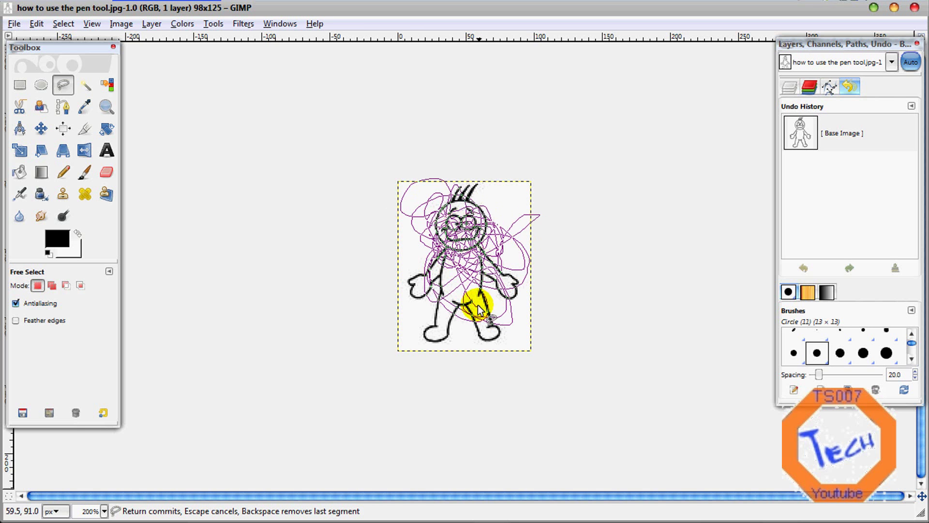
key(Escape)
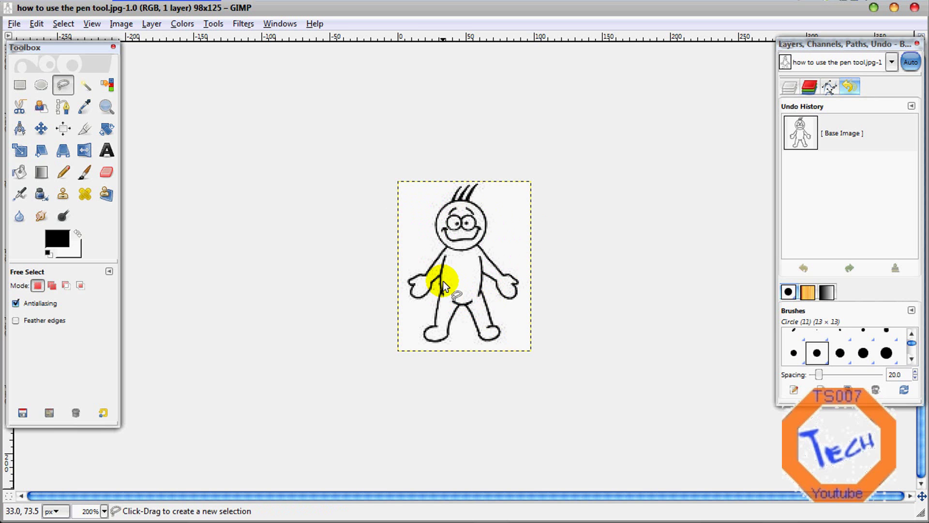
key(Return)
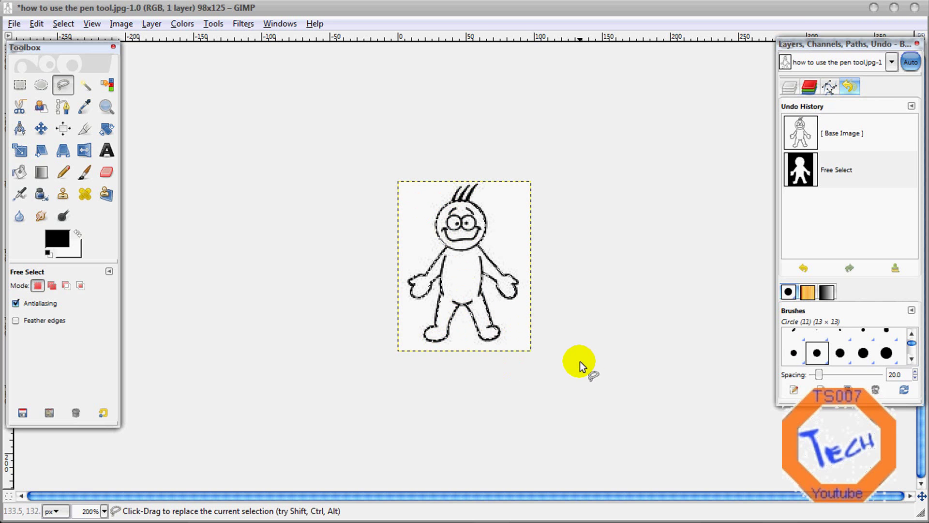
Cut the selected figure to the clipboard using the canvas menu's Edit > Cut.
right_click(470, 285)
mouse_move(515, 313)
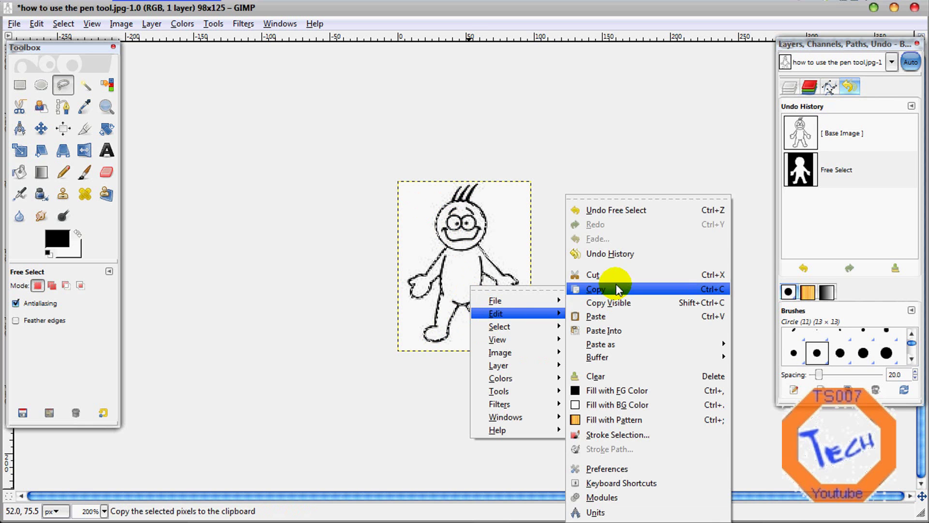
click(615, 278)
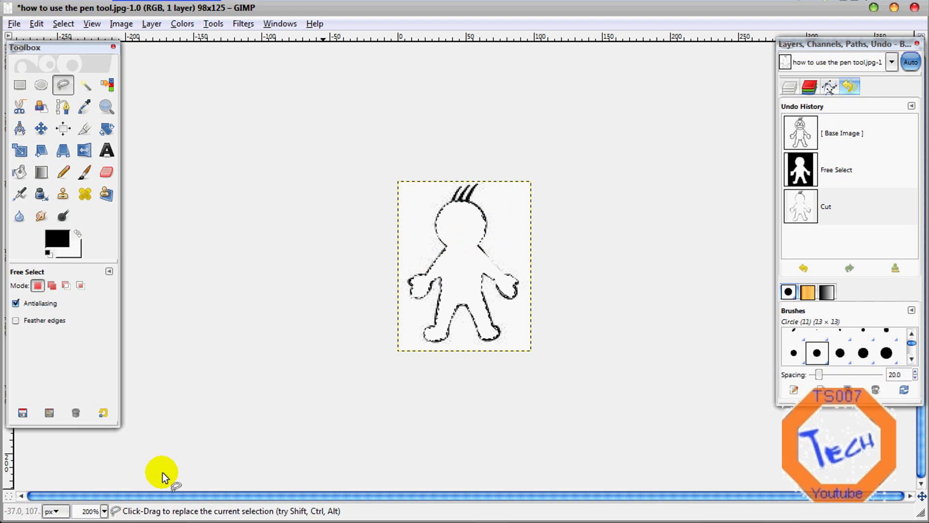
Open basketball.jpg from the same folder.
click(15, 23)
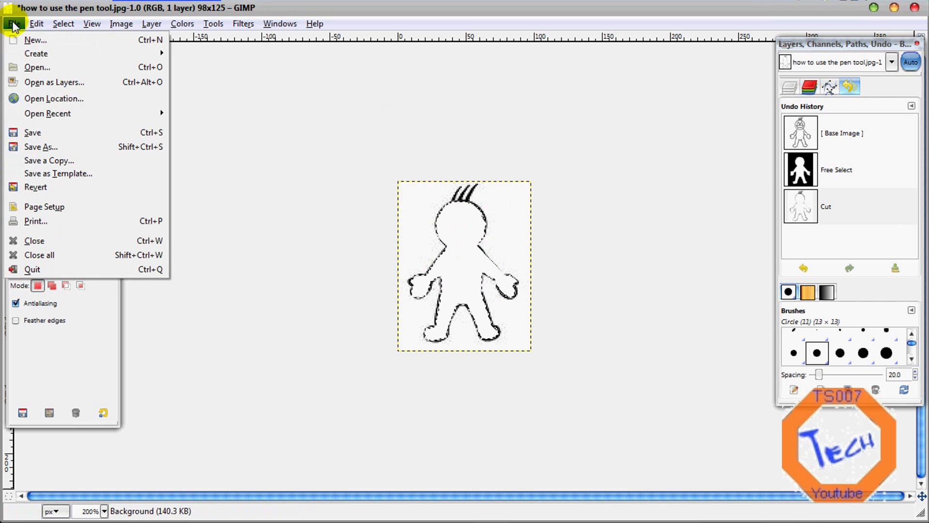
click(38, 67)
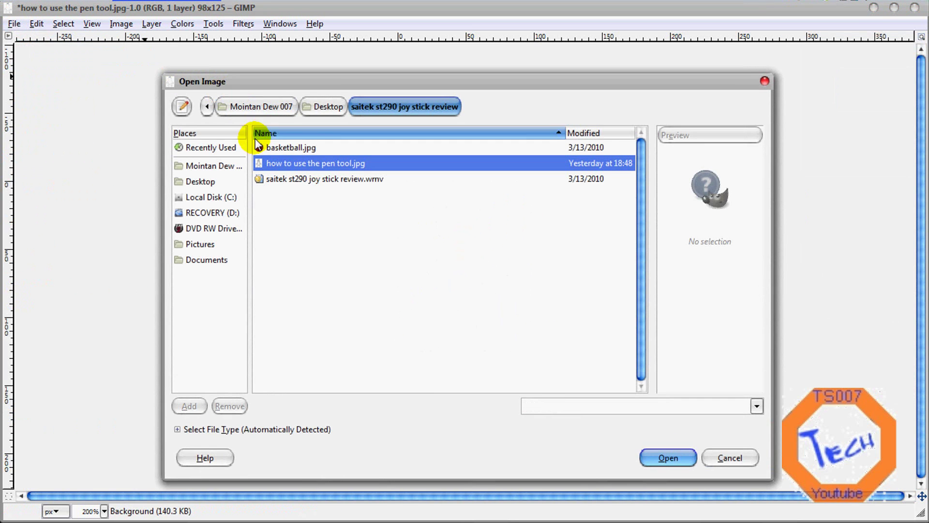
click(271, 149)
double_click(270, 149)
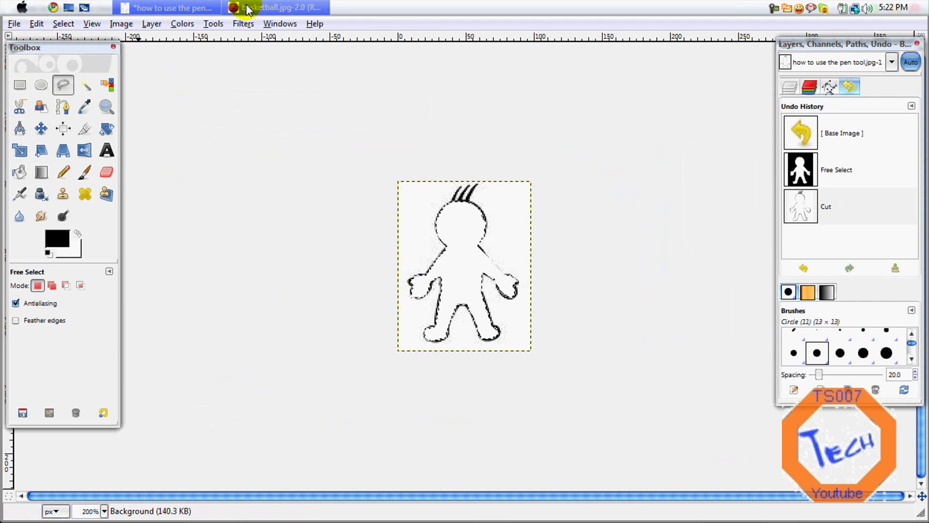
Maximize the basketball image window and paste the cut-out figure as a floating selection.
click(247, 9)
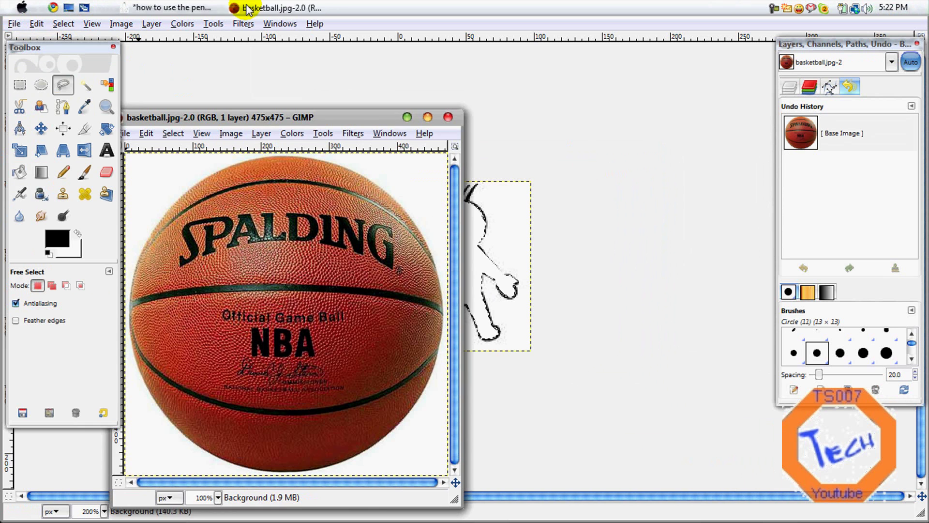
click(423, 115)
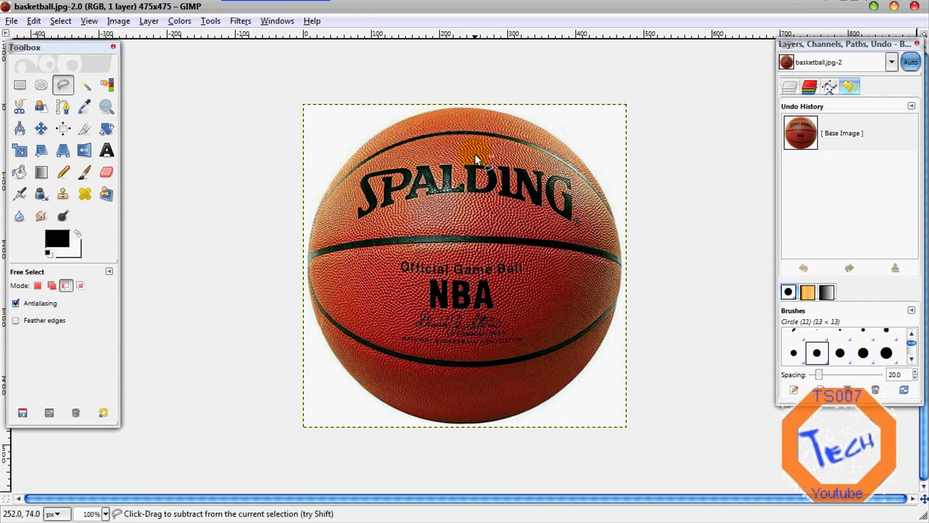
key(ctrl+v)
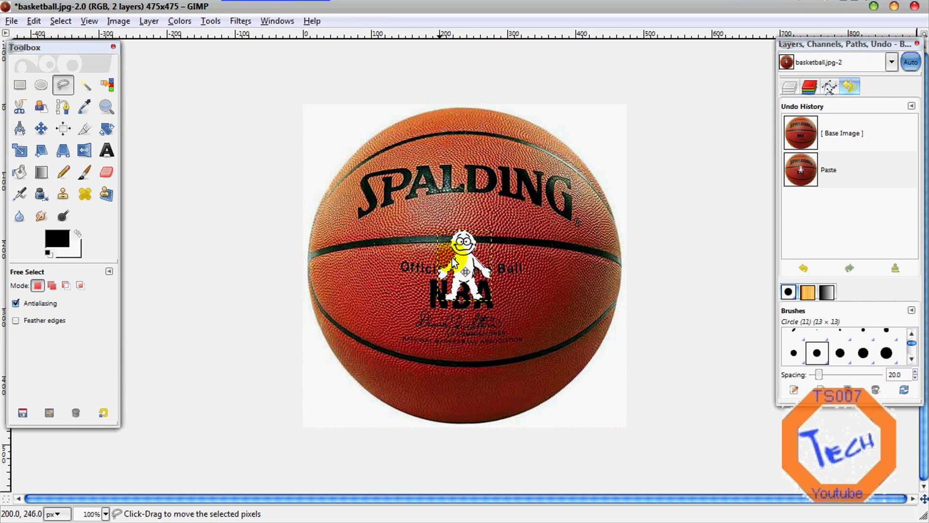
Scale the pasted figure to 135×197 pixels, move it onto the ball's centre, and apply.
click(24, 155)
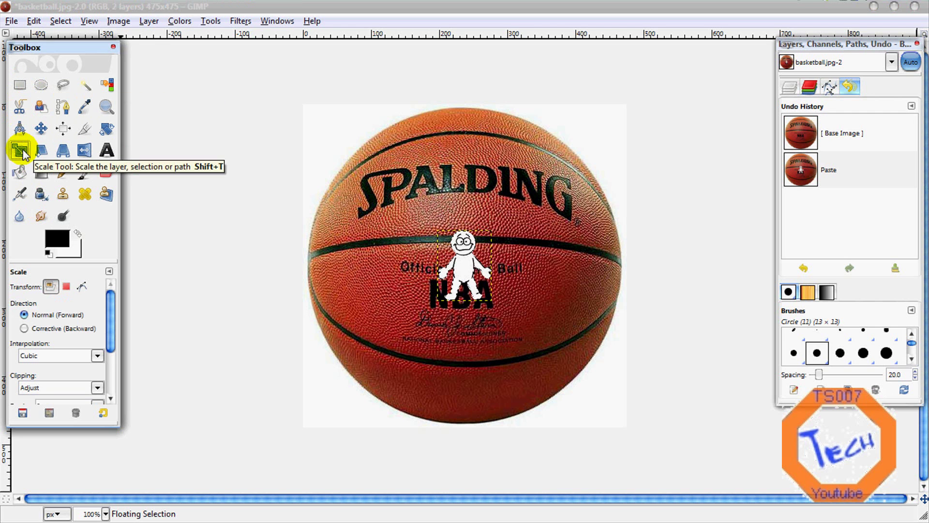
click(446, 241)
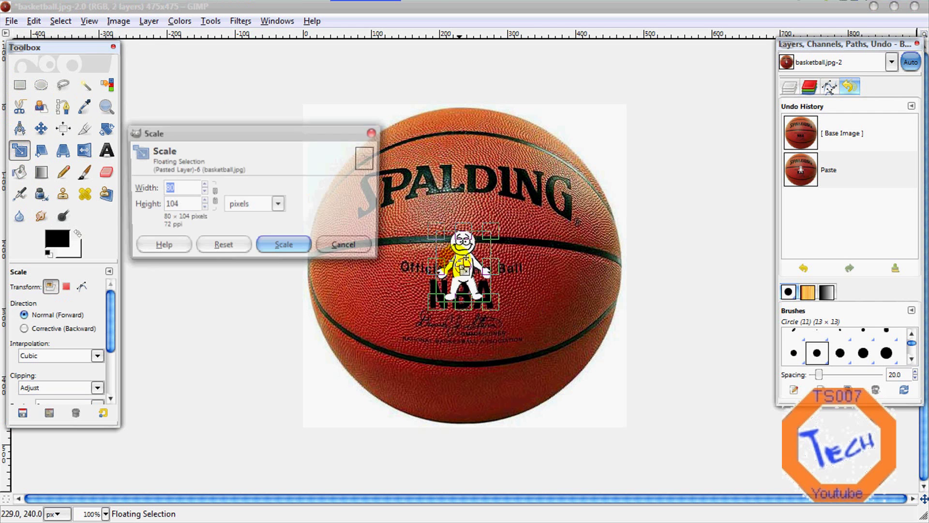
drag(446, 241, 404, 175)
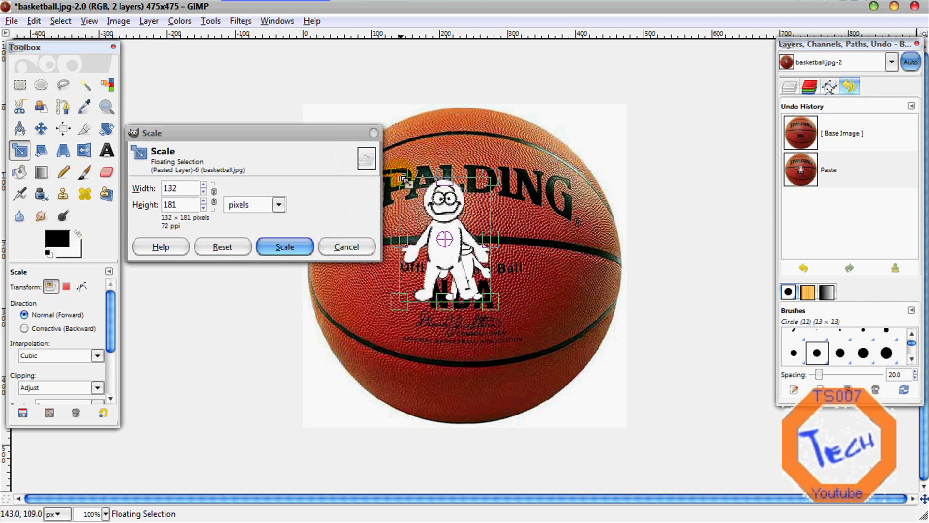
click(450, 243)
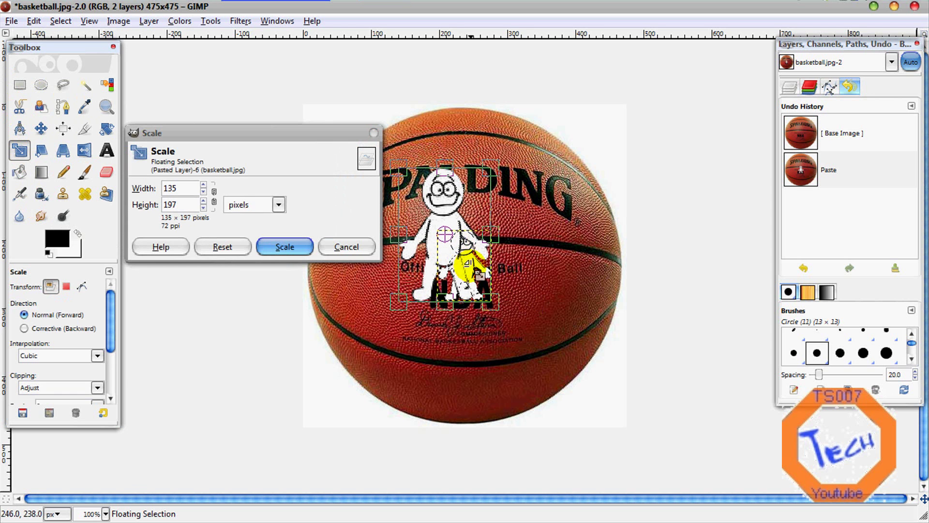
drag(446, 237, 462, 259)
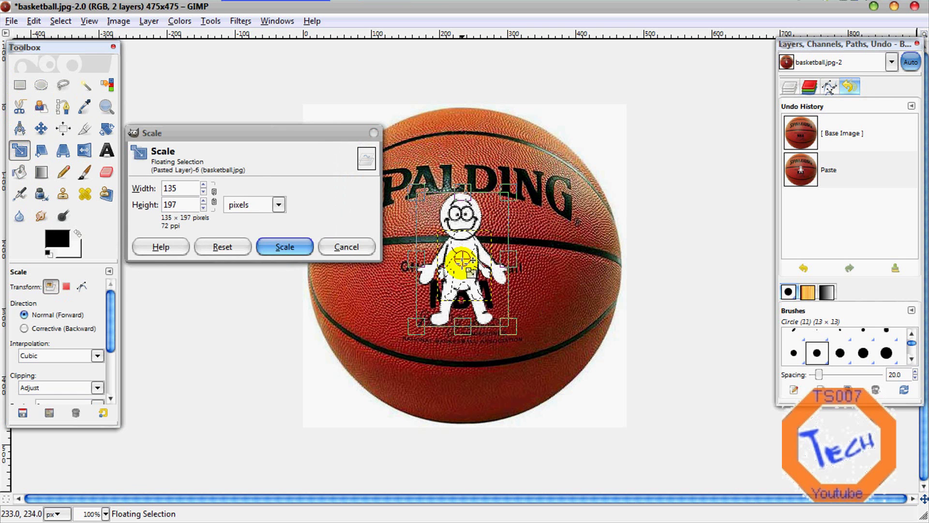
click(291, 247)
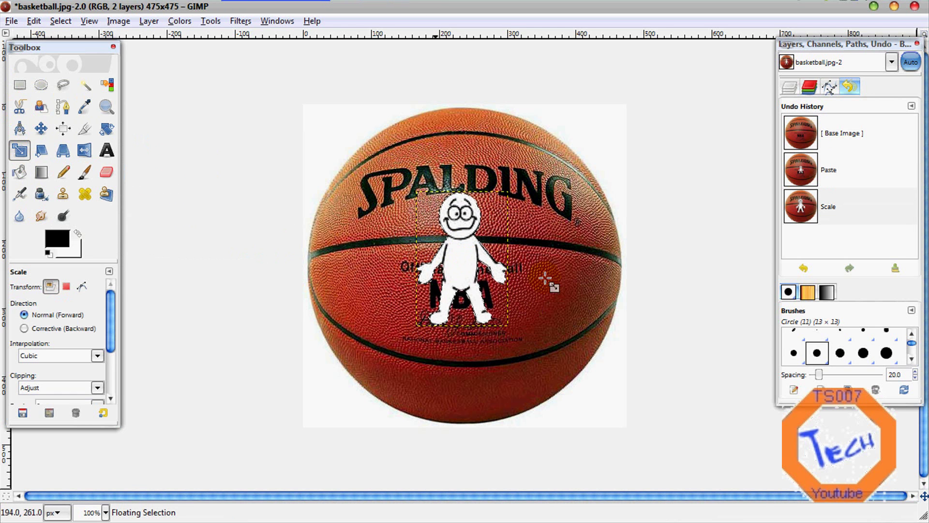